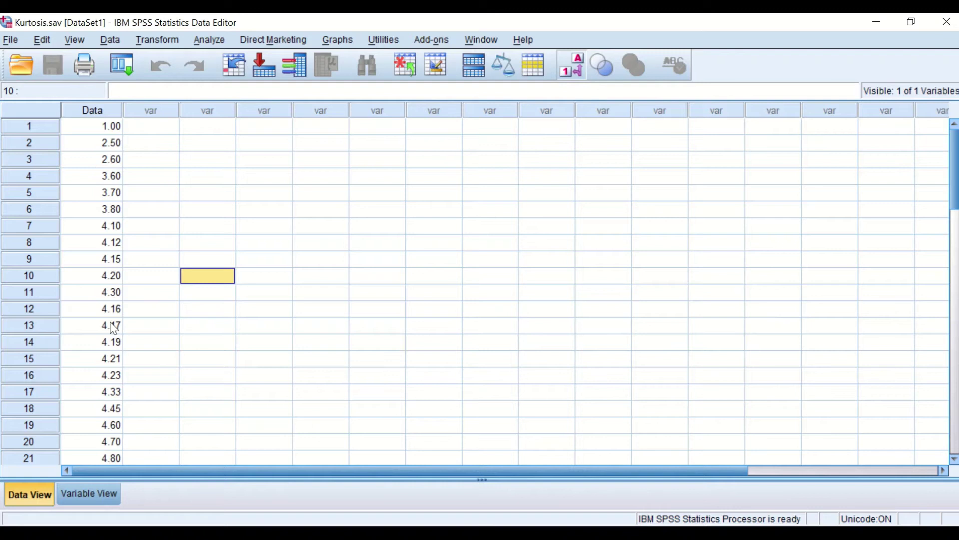
- Open Frequencies, reset the previous settings, and add Data to the Variable(s) list
scroll(107, 140, "down", 1)
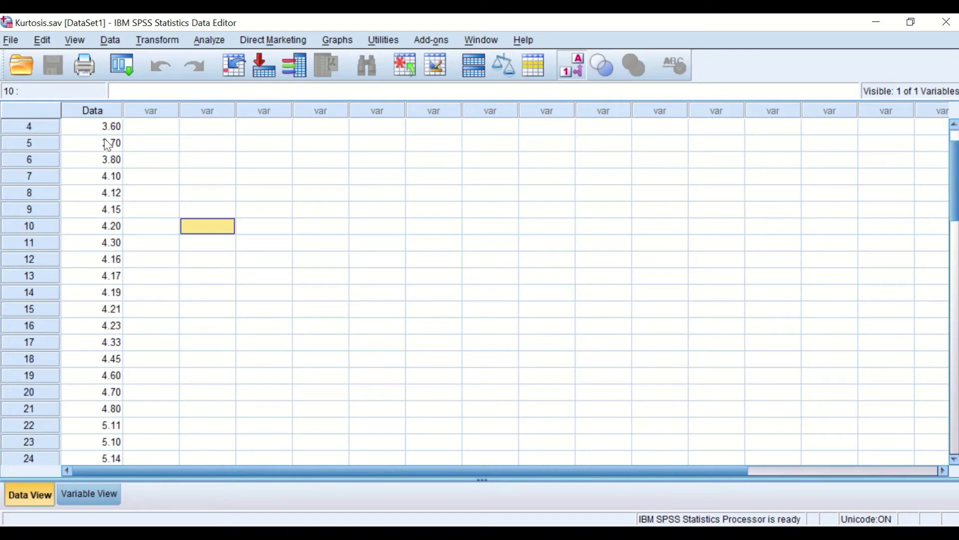
scroll(113, 155, "up", 1)
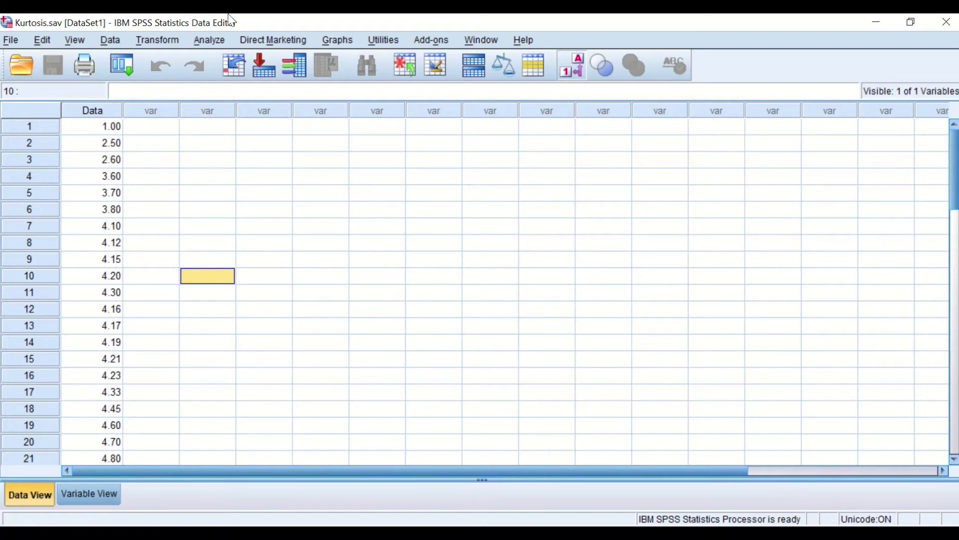
left_click(209, 41)
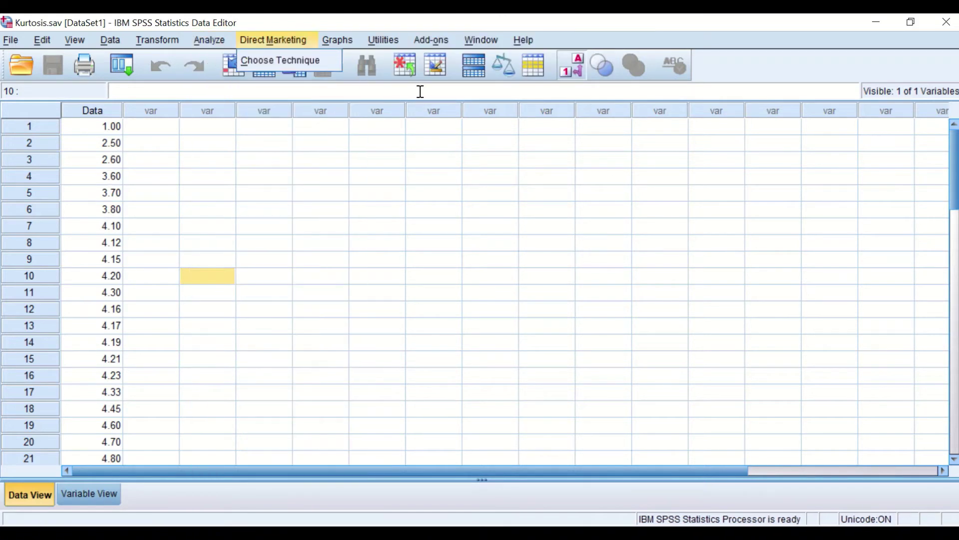
mouse_move(237, 78)
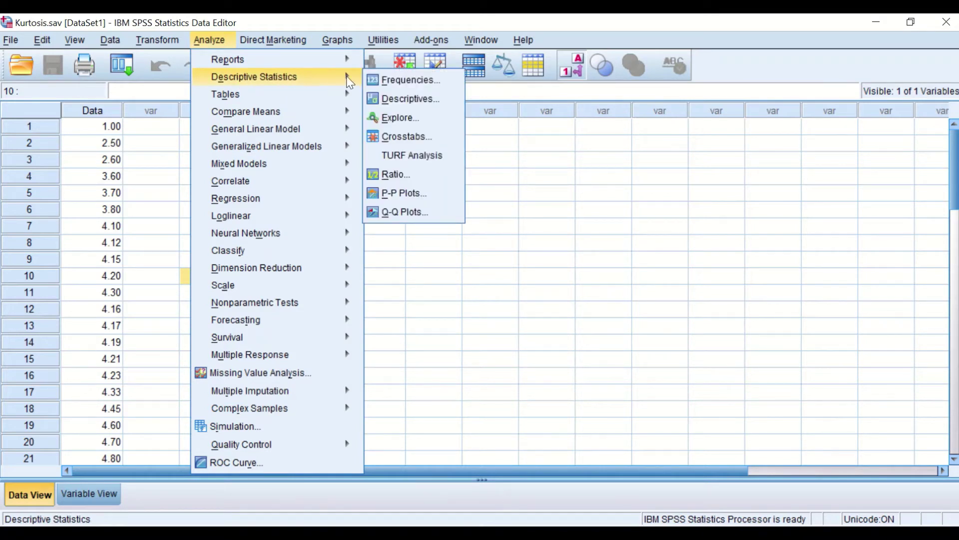
left_click(394, 82)
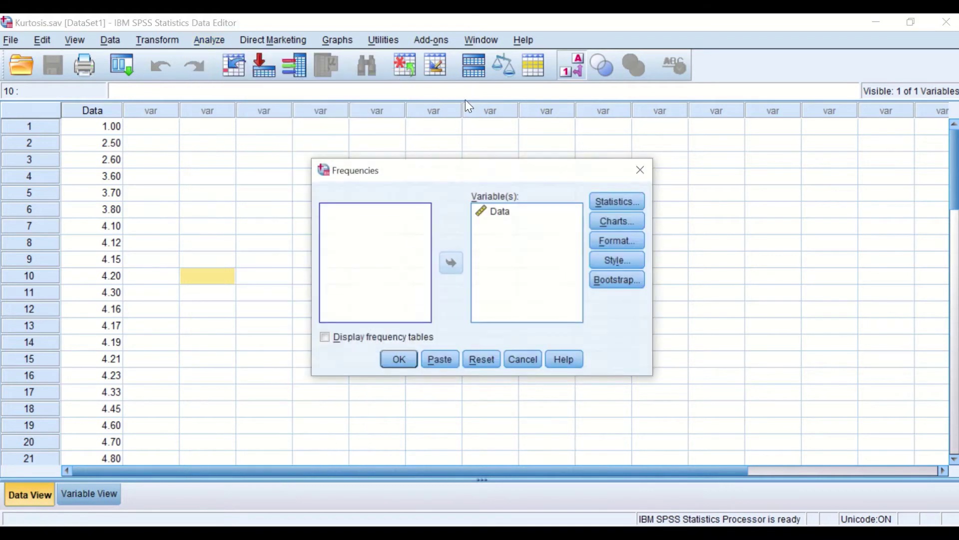
left_click(478, 361)
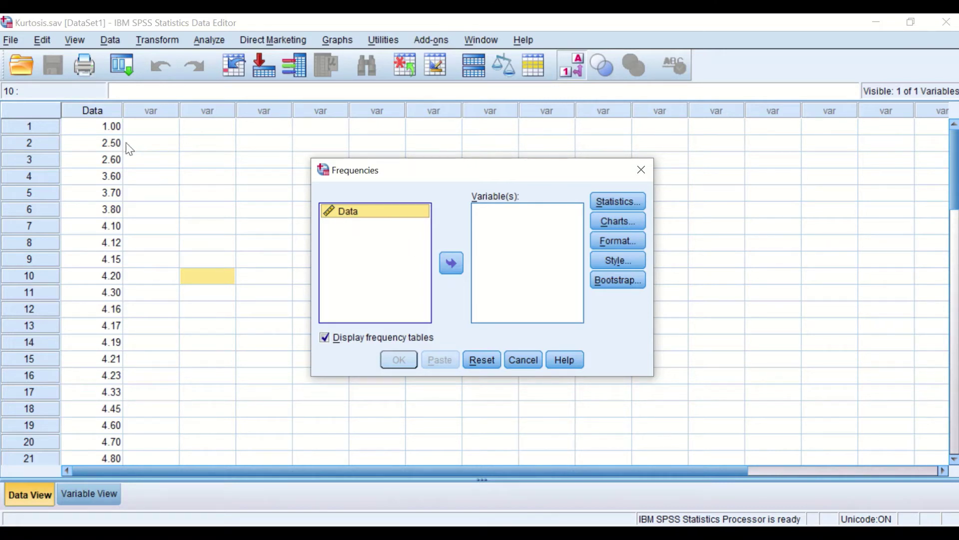
left_click(452, 264)
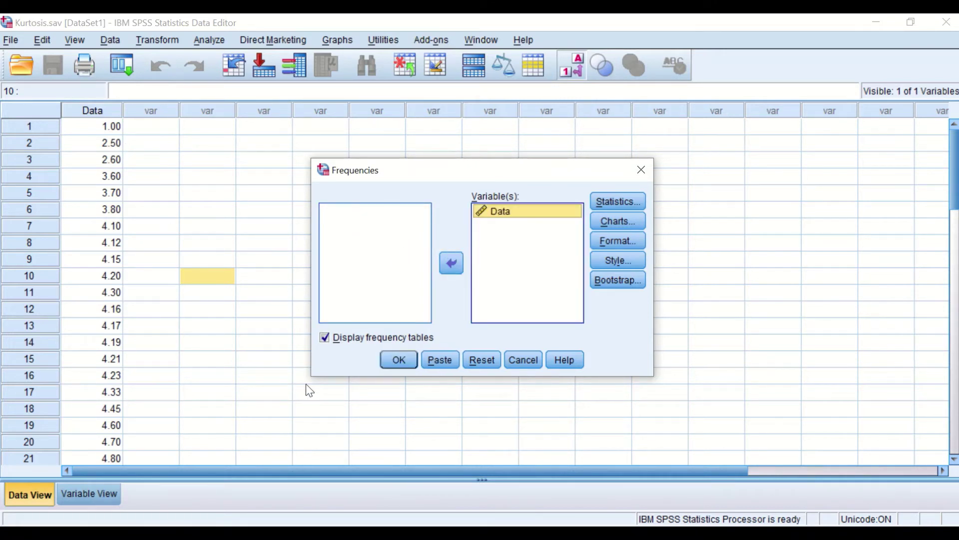
- Tick Mean, Median, Mode, Kurtosis, Std. deviation and S.E. mean in Frequencies Statistics
left_click(620, 201)
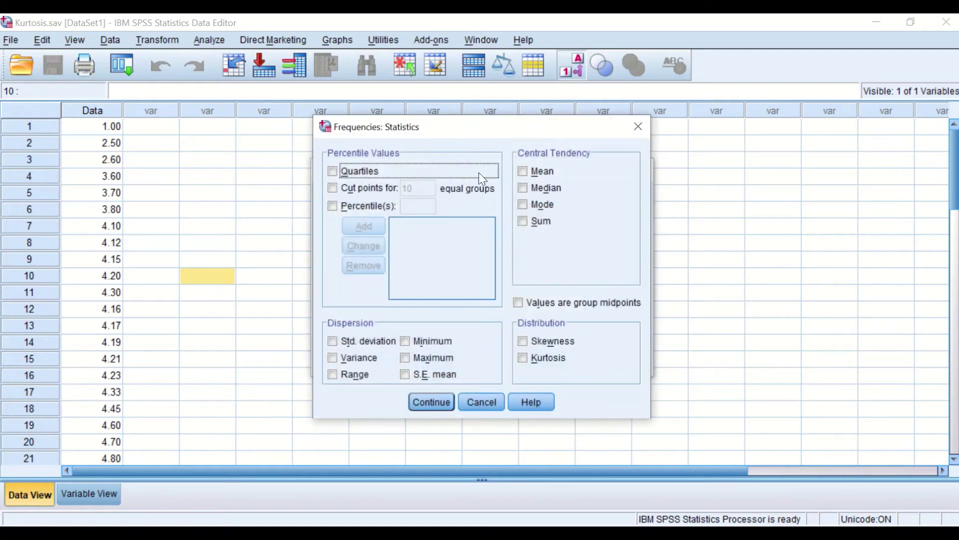
left_click(525, 171)
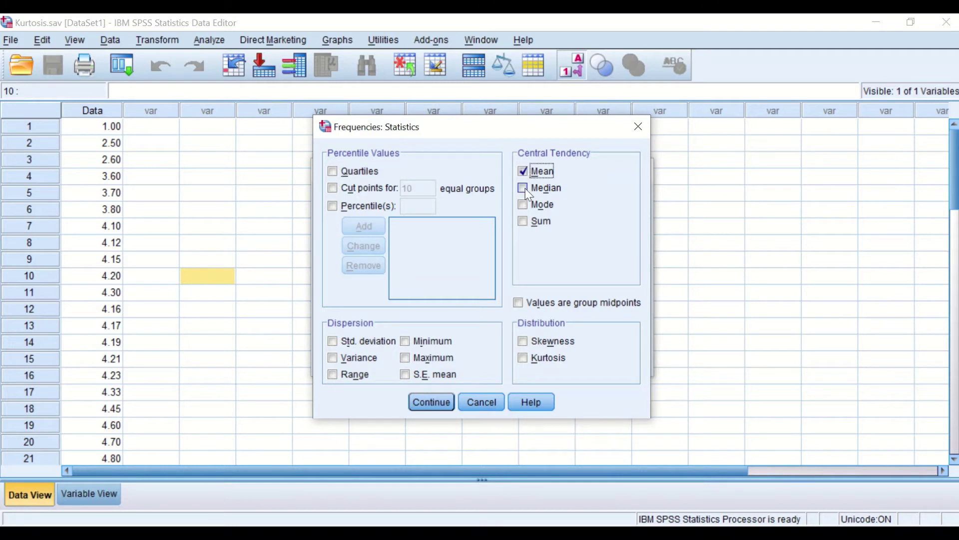
left_click(524, 188)
left_click(524, 205)
left_click(523, 358)
left_click(333, 341)
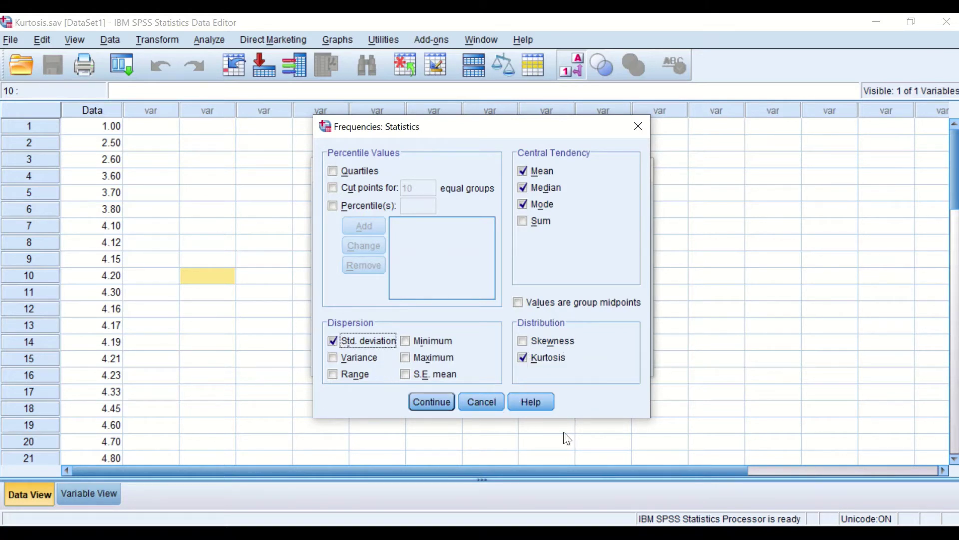
left_click(406, 374)
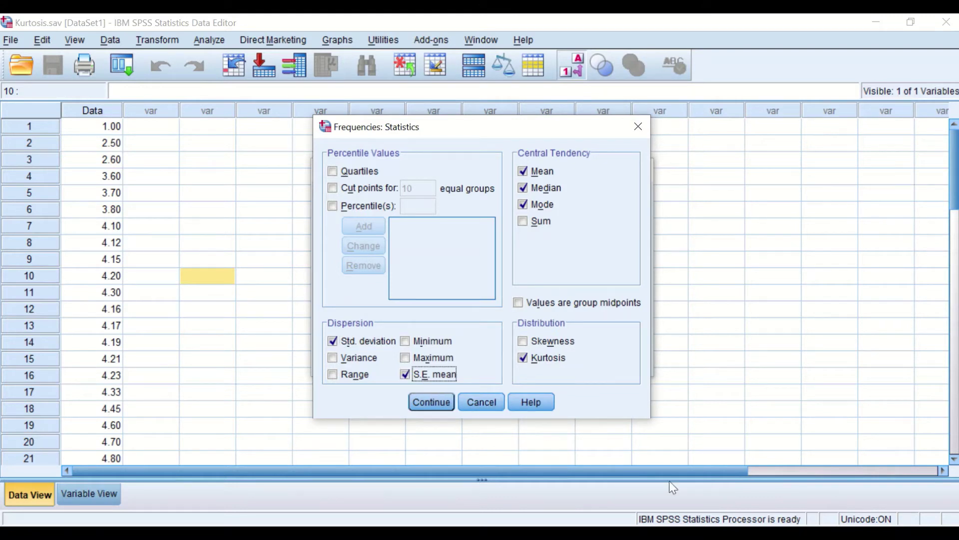
- Keep the chosen statistics and set Frequencies charts to histograms with a normal curve
left_click(431, 402)
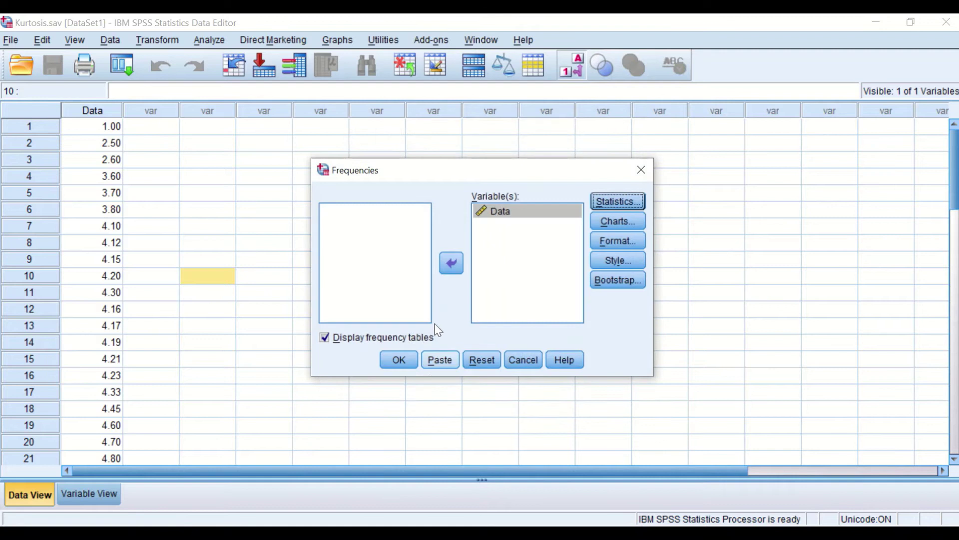
left_click(620, 224)
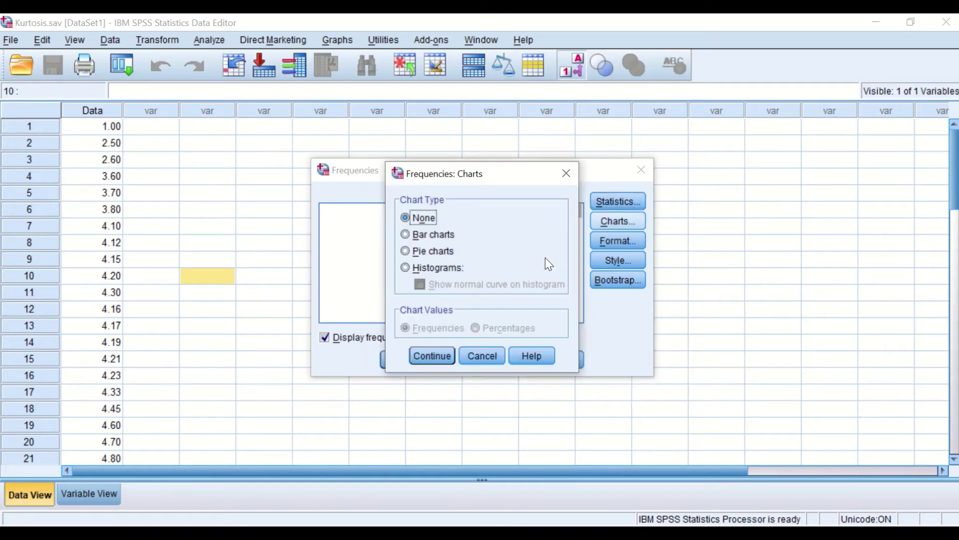
left_click(405, 268)
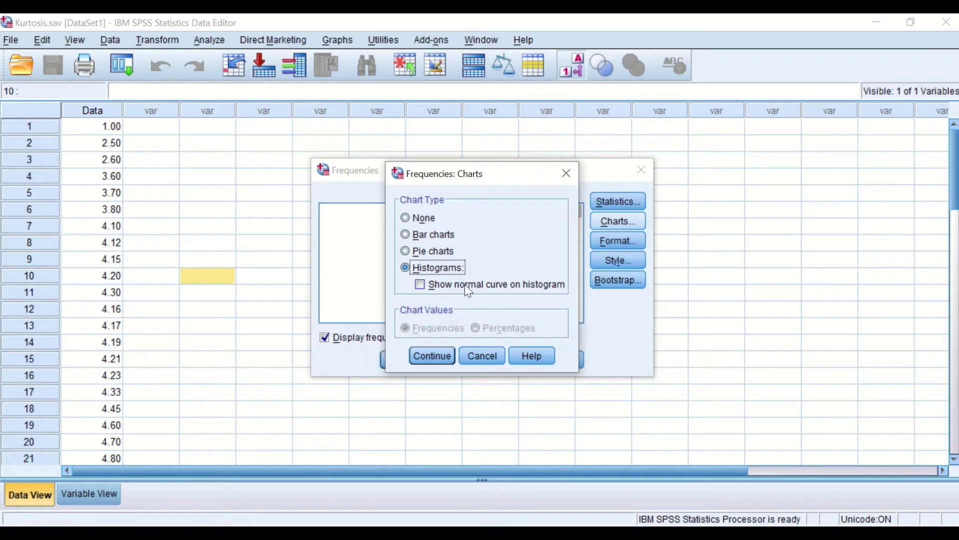
left_click(419, 283)
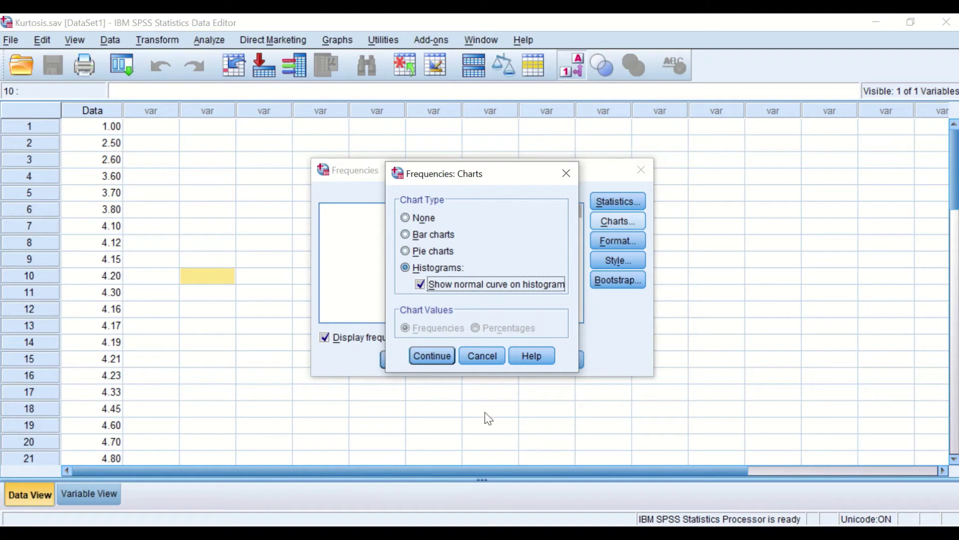
left_click(433, 356)
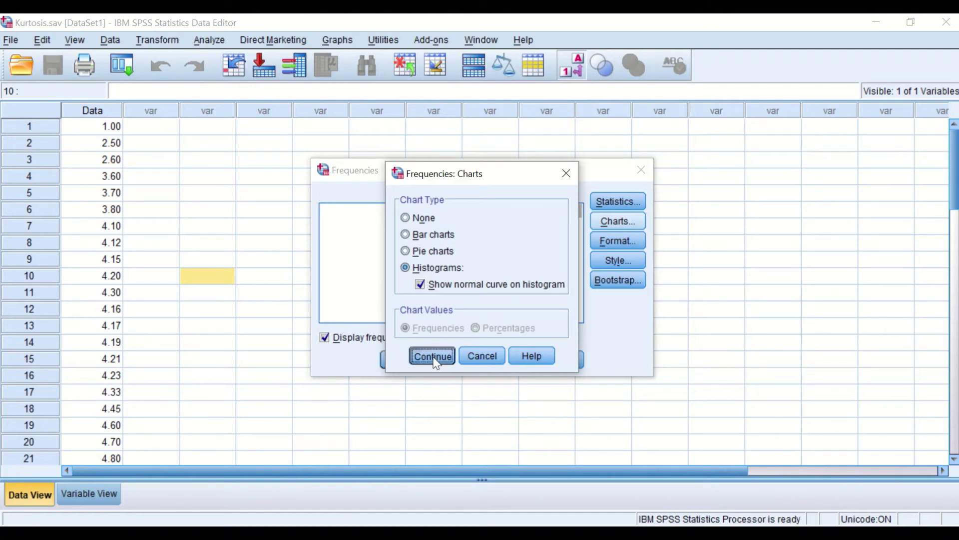
- Leave Format and Style at defaults, turn off frequency tables, and run Frequencies
left_click(636, 243)
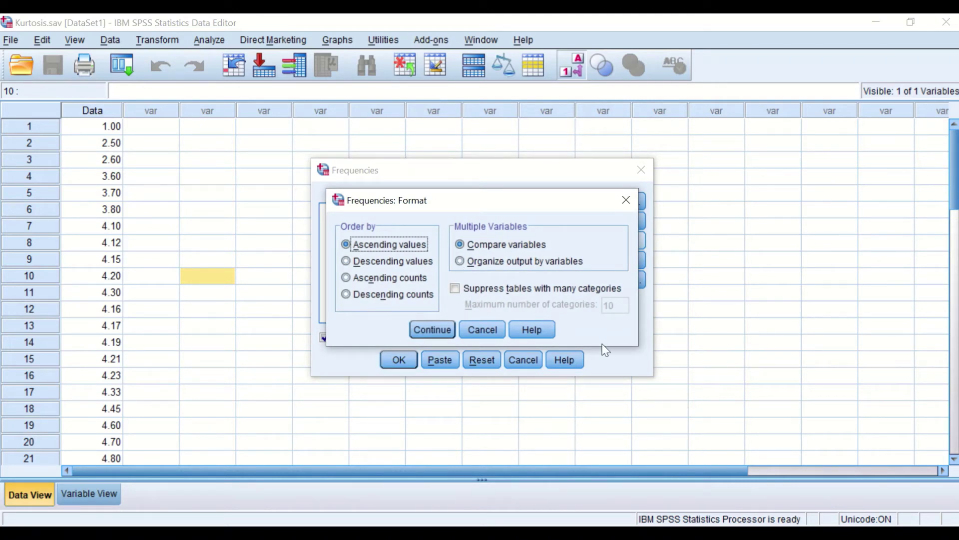
left_click(429, 334)
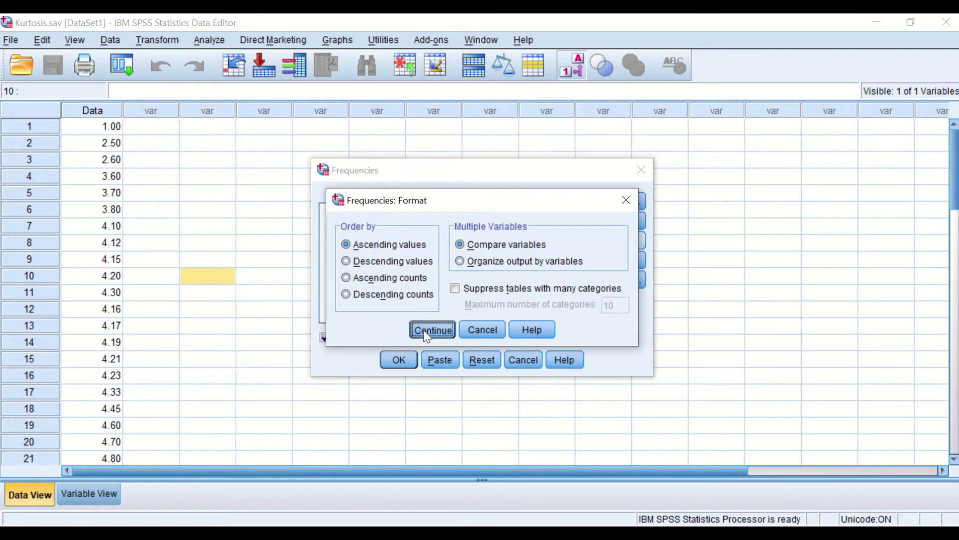
left_click(621, 259)
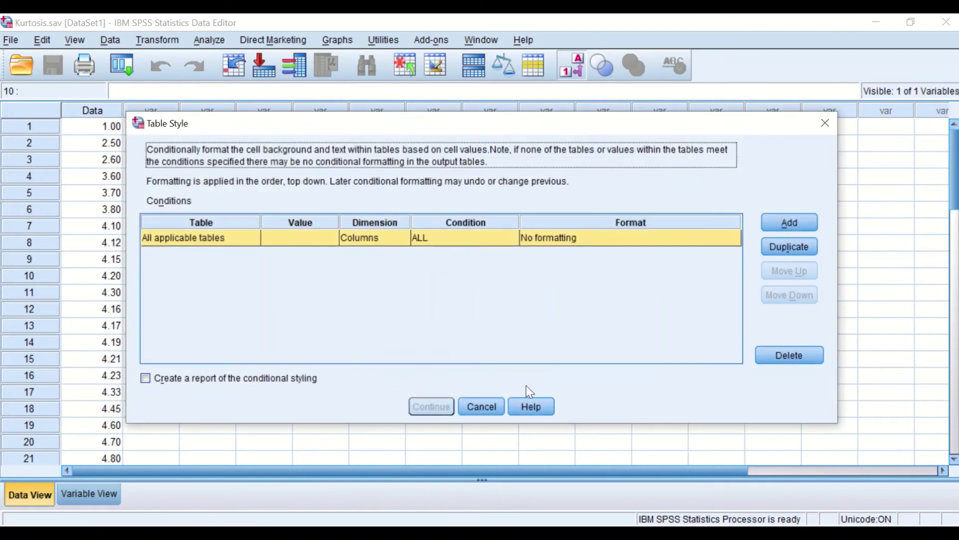
left_click(482, 407)
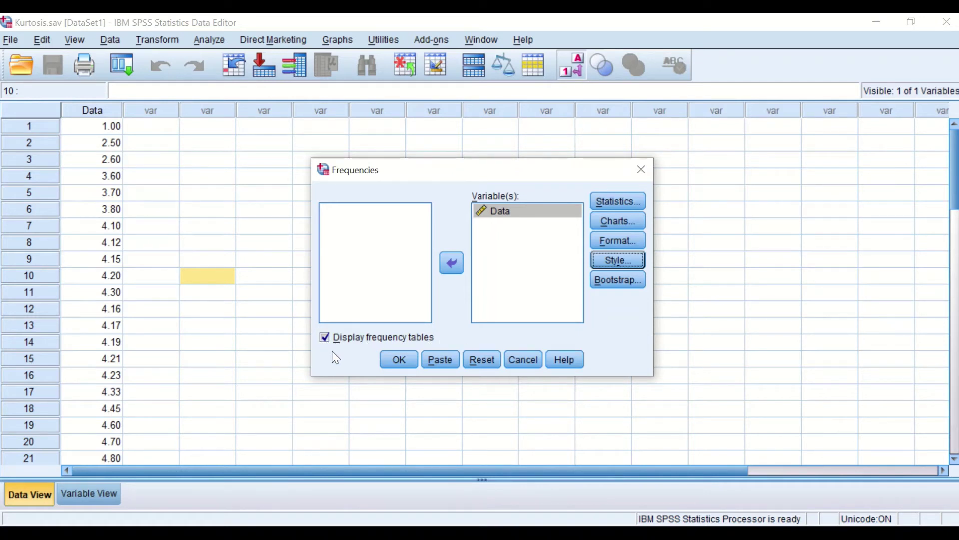
left_click(325, 338)
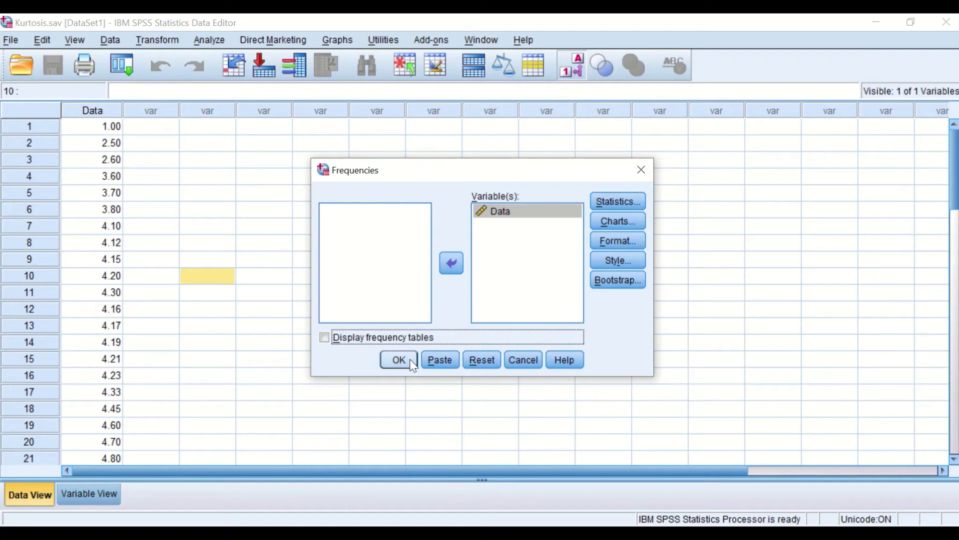
left_click(399, 366)
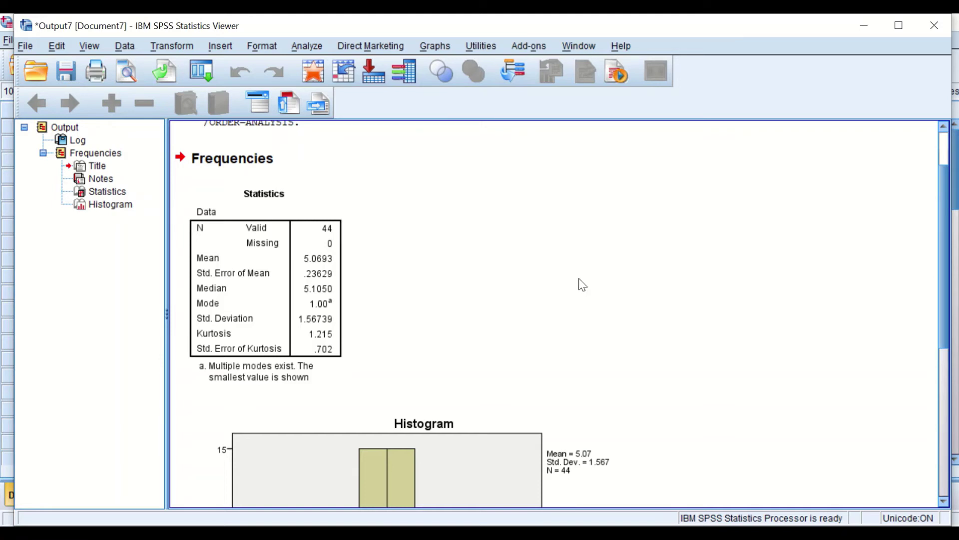
scroll(583, 287, "down", 3)
scroll(583, 298, "down", 1)
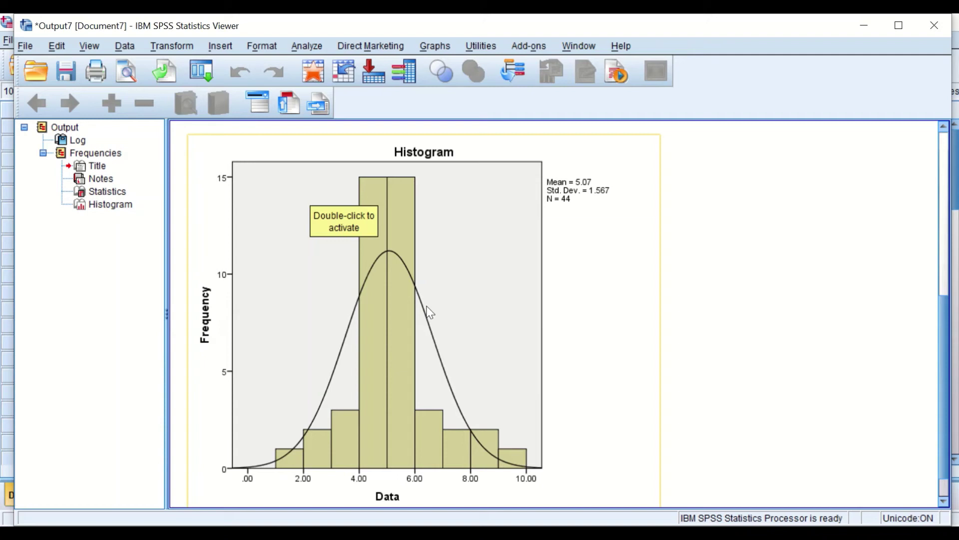
- Start a Descriptives analysis with Data as the analysis variable
left_click(307, 44)
mouse_move(320, 84)
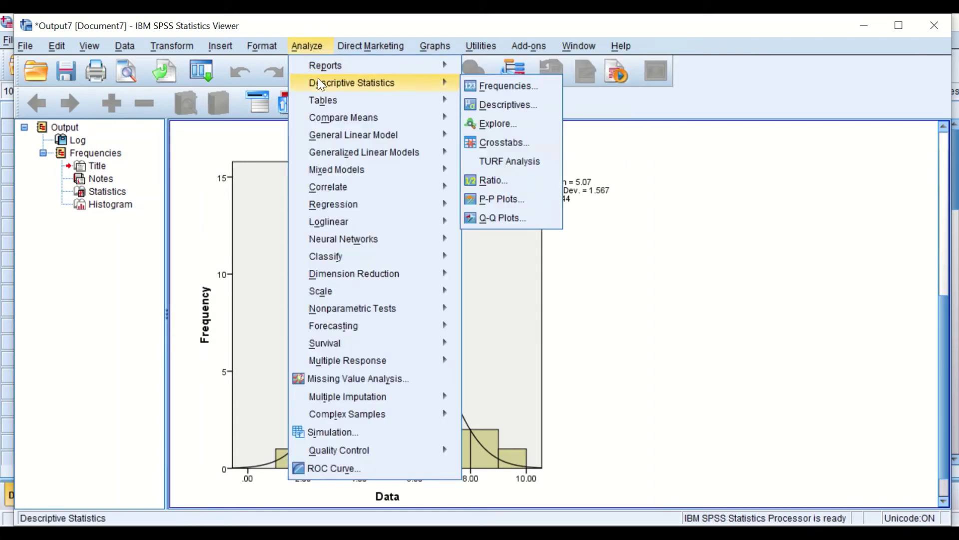
left_click(497, 105)
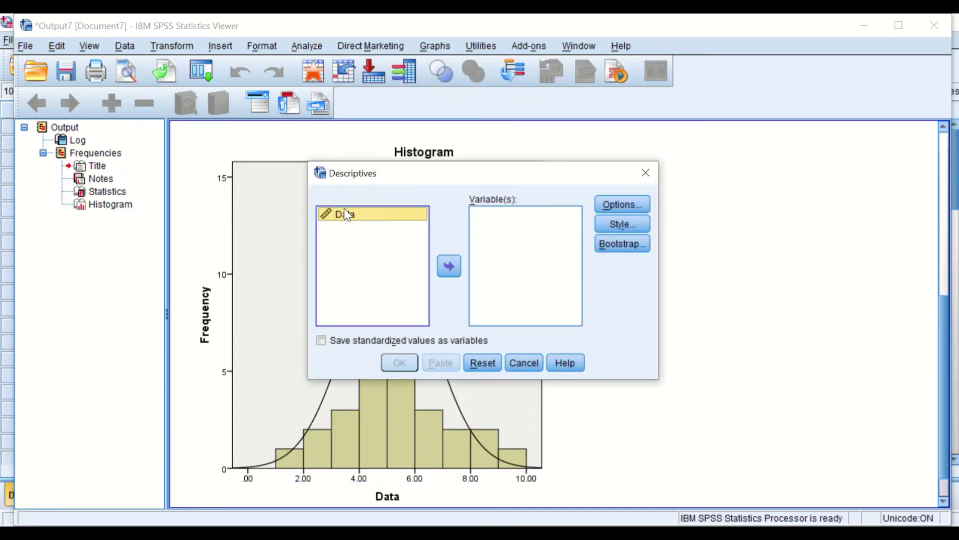
left_click_drag(346, 215, 497, 239)
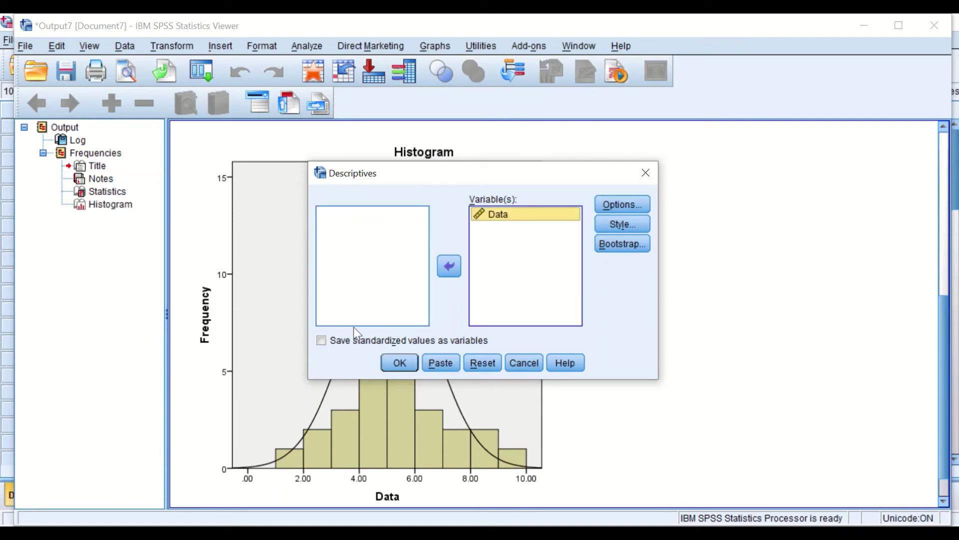
- Add kurtosis to the Descriptives options alongside mean, std. deviation, minimum and maximum
left_click(623, 202)
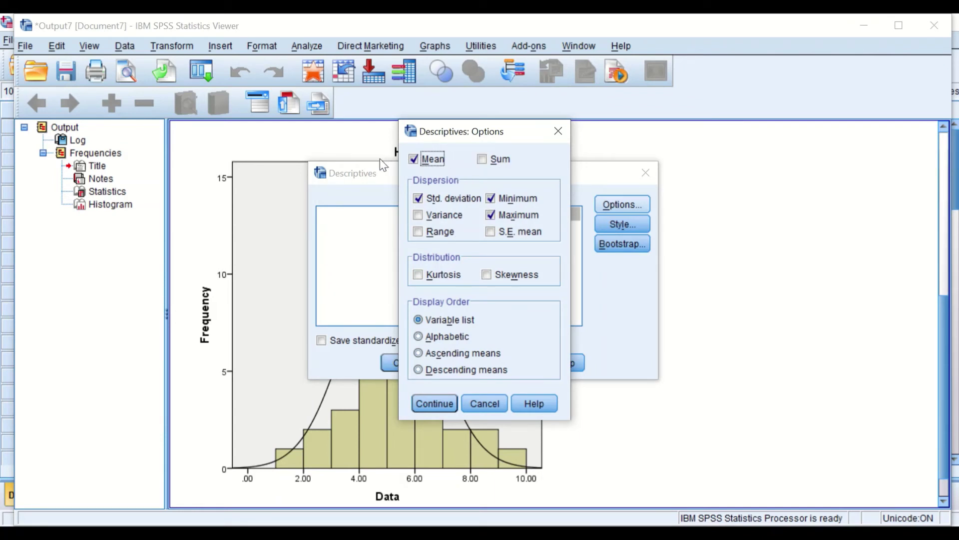
left_click(490, 198)
left_click(417, 273)
left_click(432, 400)
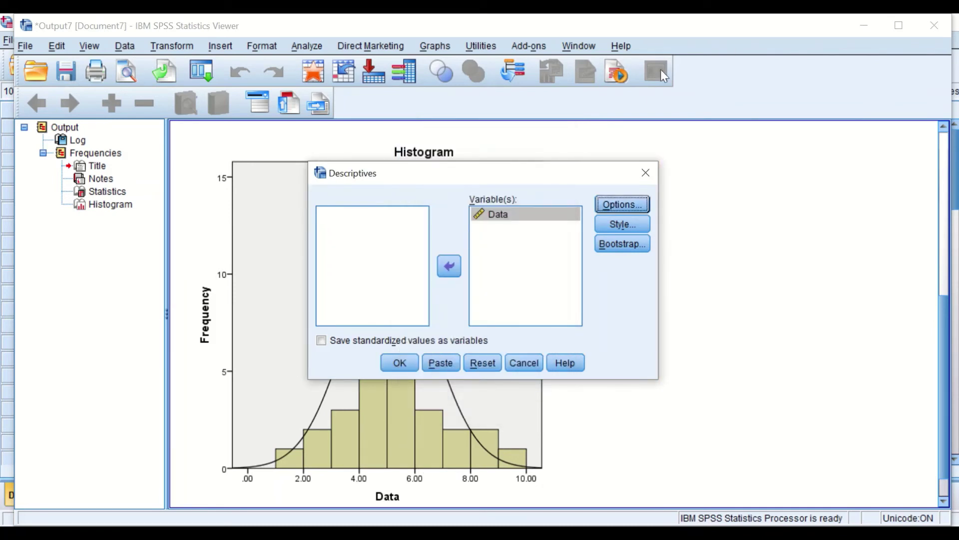
left_click(623, 224)
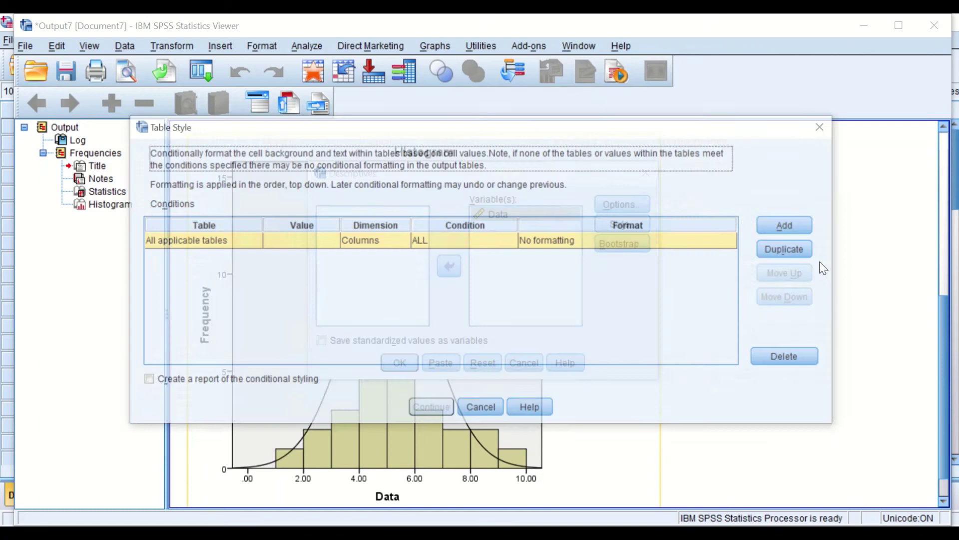
left_click(481, 406)
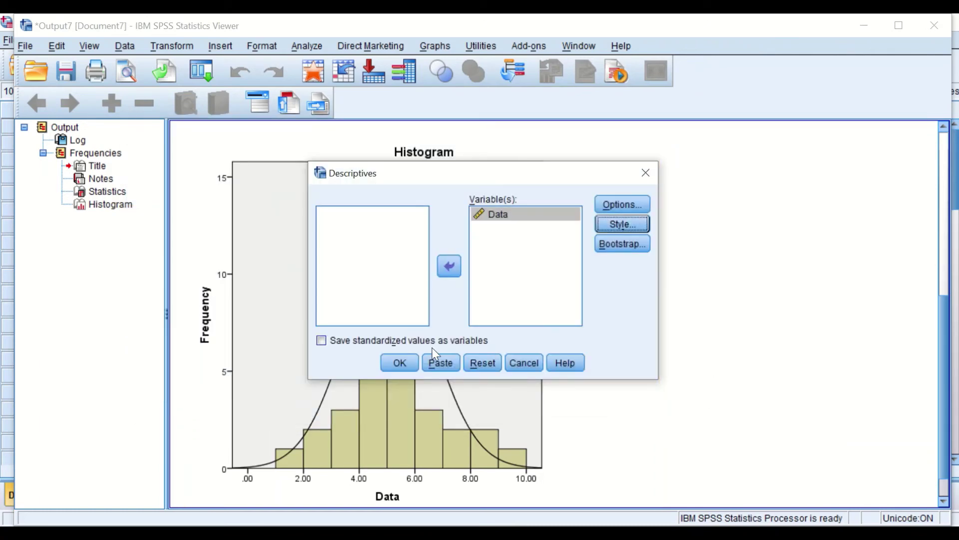
- Run Descriptives to produce the Data table with kurtosis 1.215 (std. error .702)
left_click(402, 365)
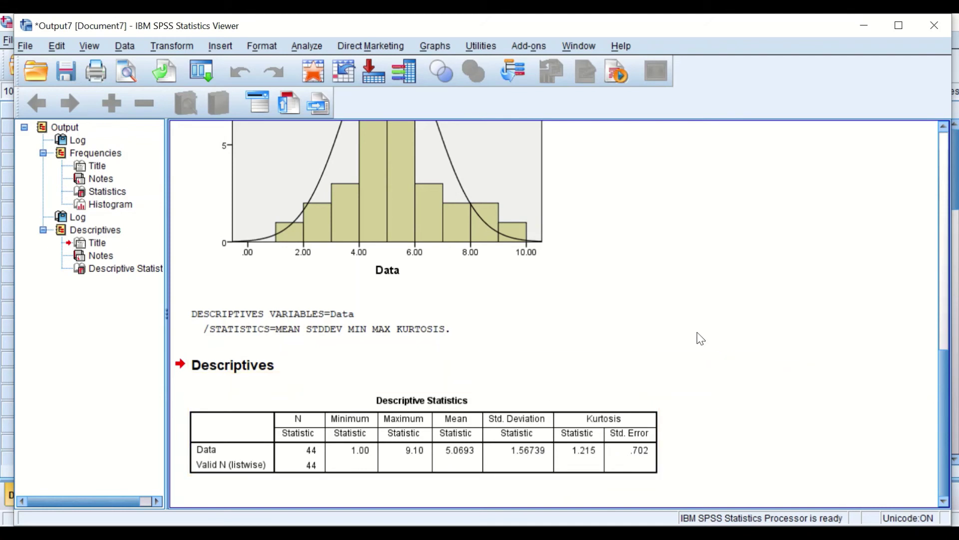
- Open Explore with Data in the Dependent List, keeping default descriptives
left_click(296, 46)
mouse_move(309, 81)
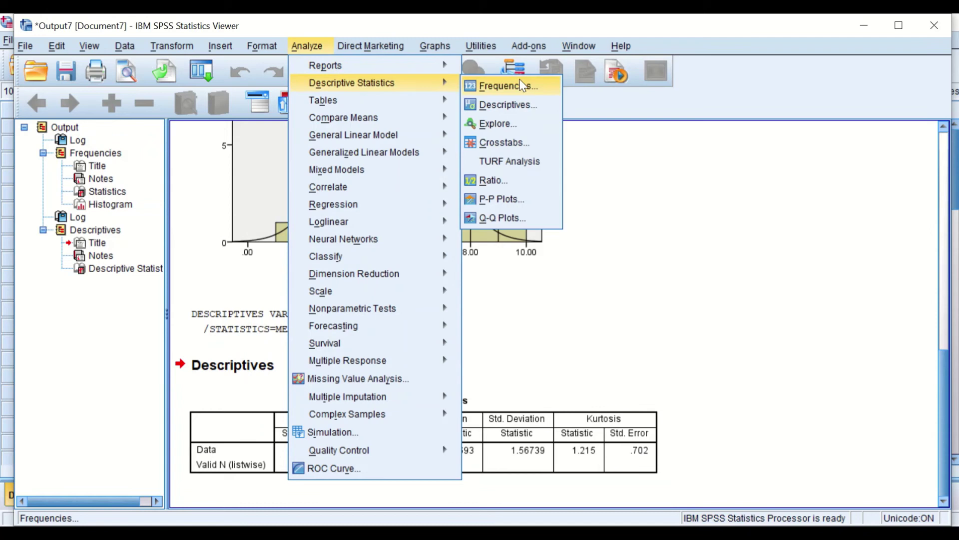
left_click(496, 120)
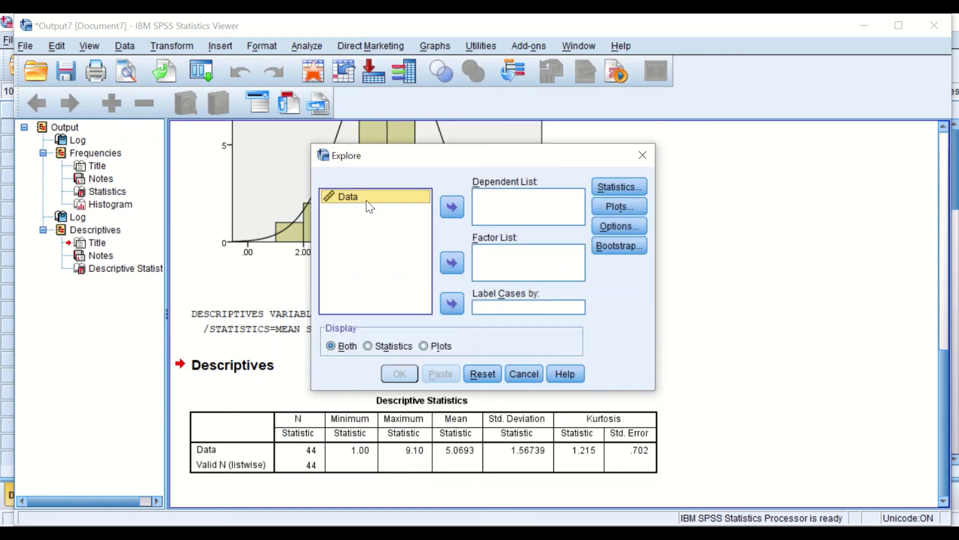
left_click(453, 208)
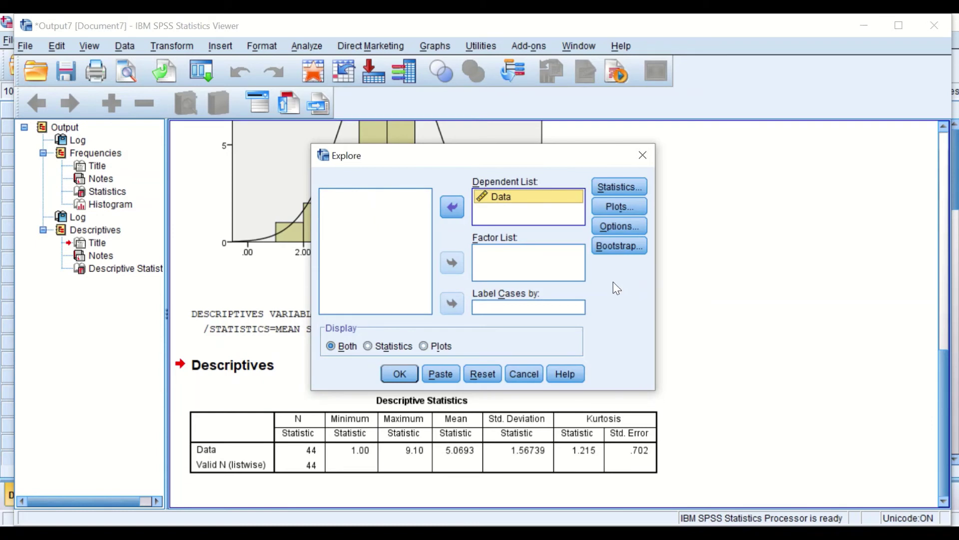
left_click(622, 185)
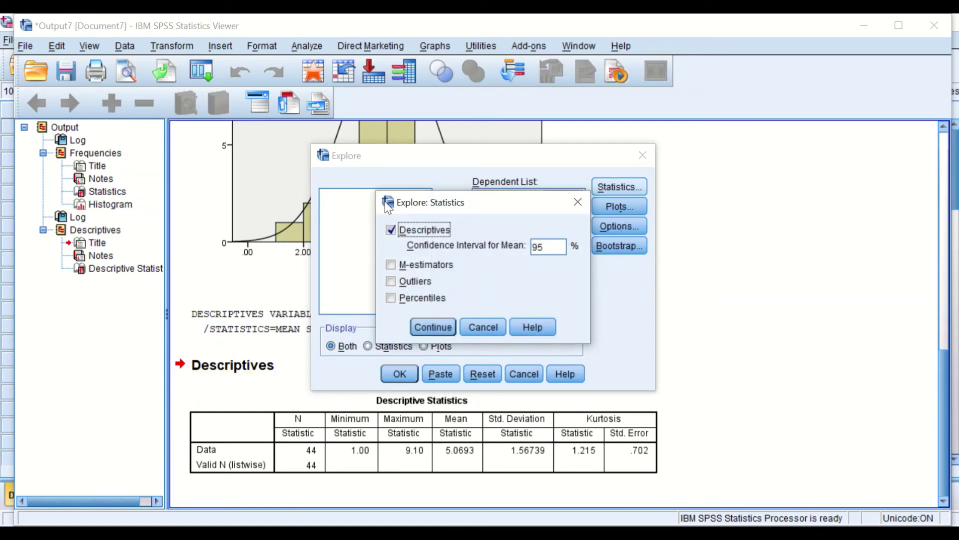
left_click(429, 327)
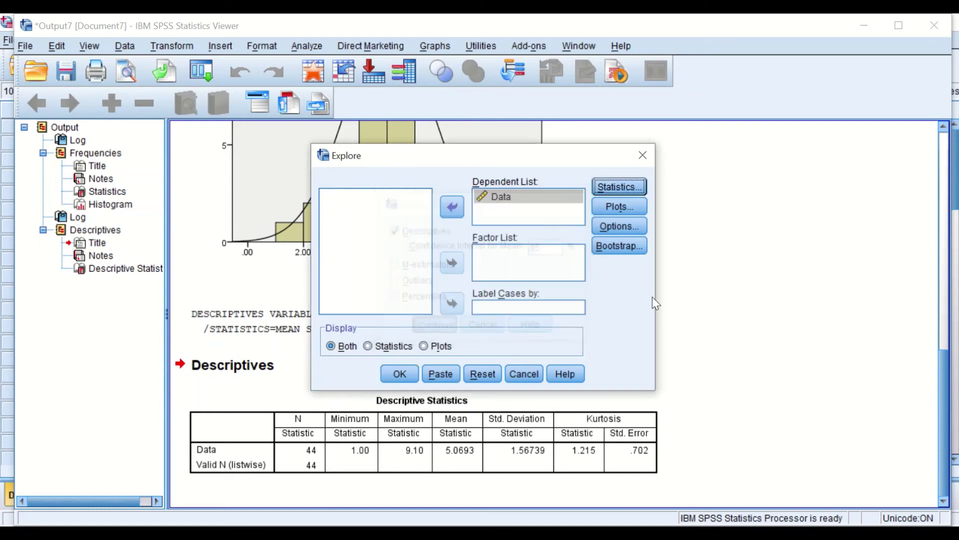
- Set Explore plots to a histogram and normality plots with tests, without stem-and-leaf
left_click(609, 205)
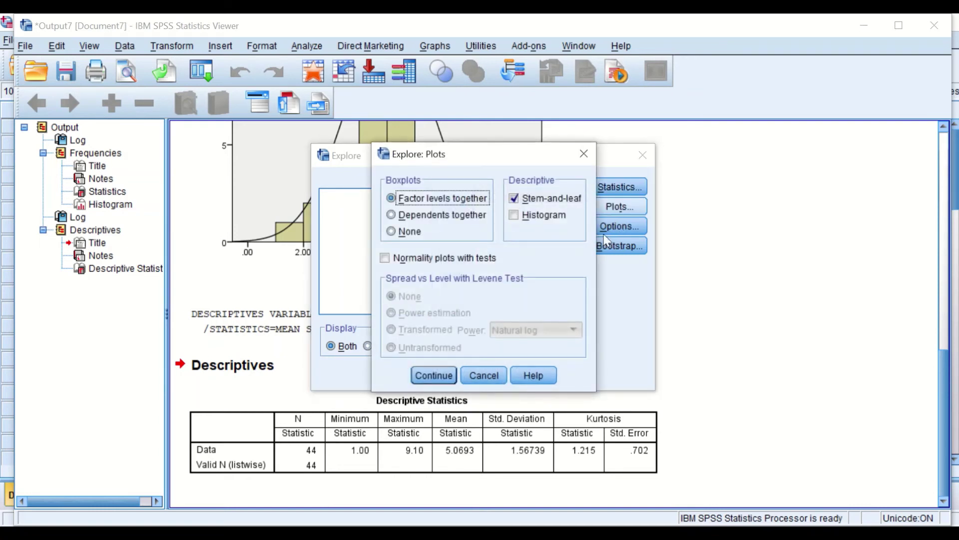
left_click(516, 201)
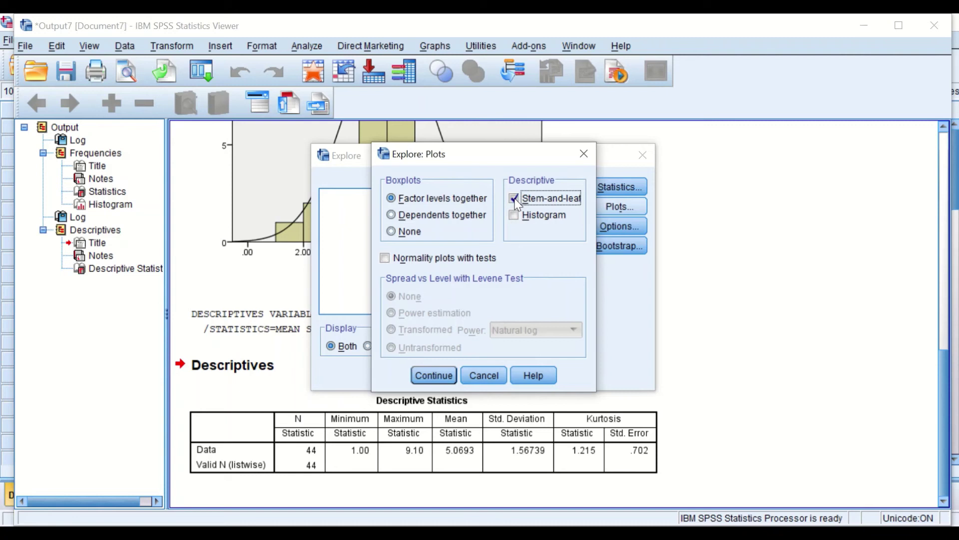
left_click(514, 215)
left_click(386, 257)
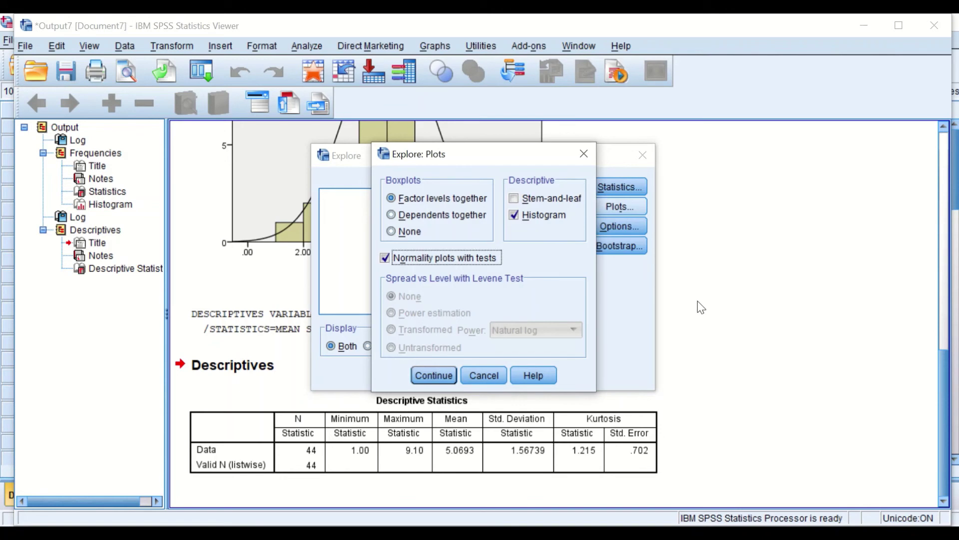
left_click(433, 376)
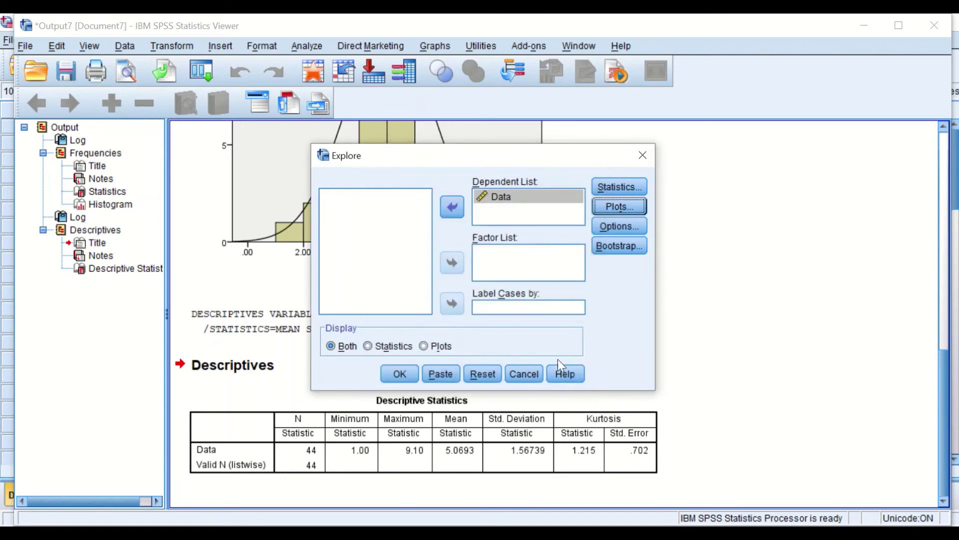
- Keep listwise missing-value exclusion, recheck the plot settings, and run Explore
left_click(620, 226)
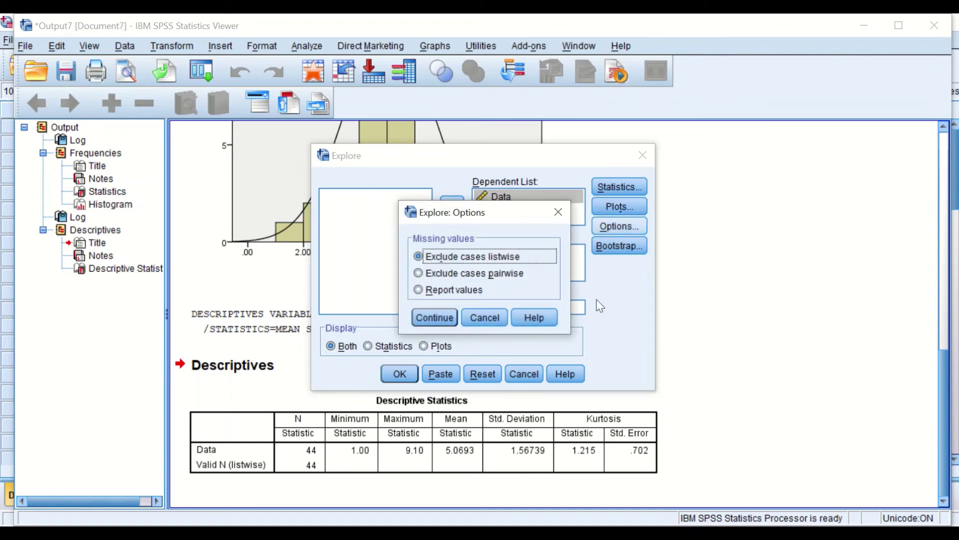
left_click(430, 319)
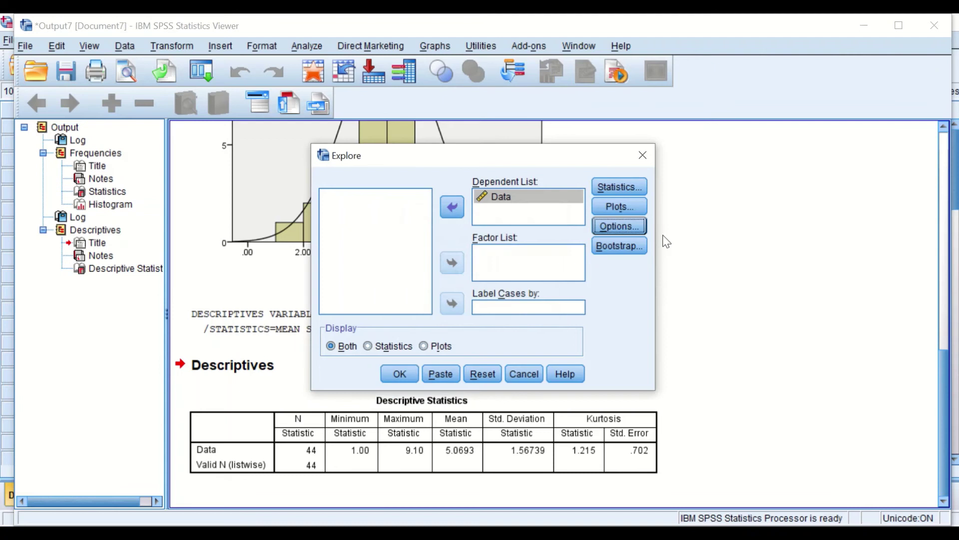
left_click(626, 208)
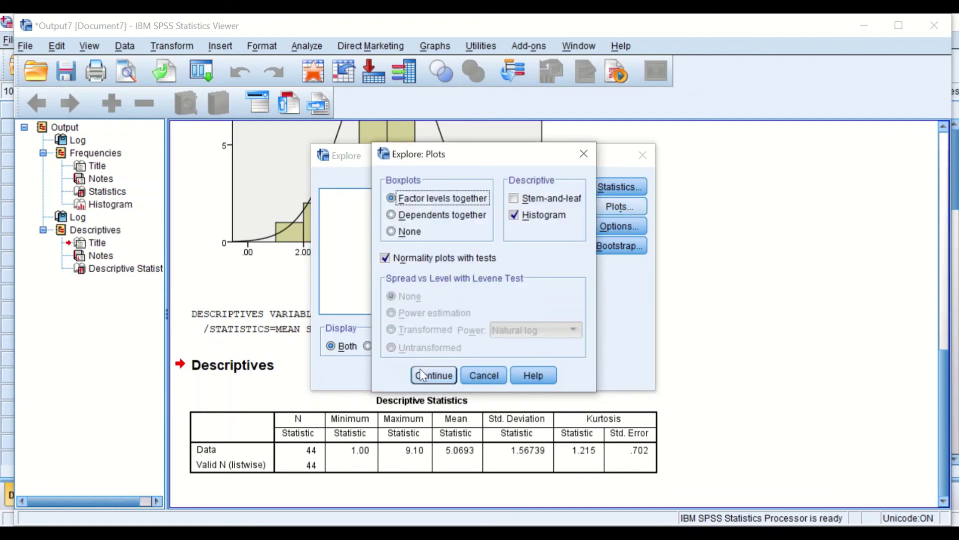
left_click(422, 372)
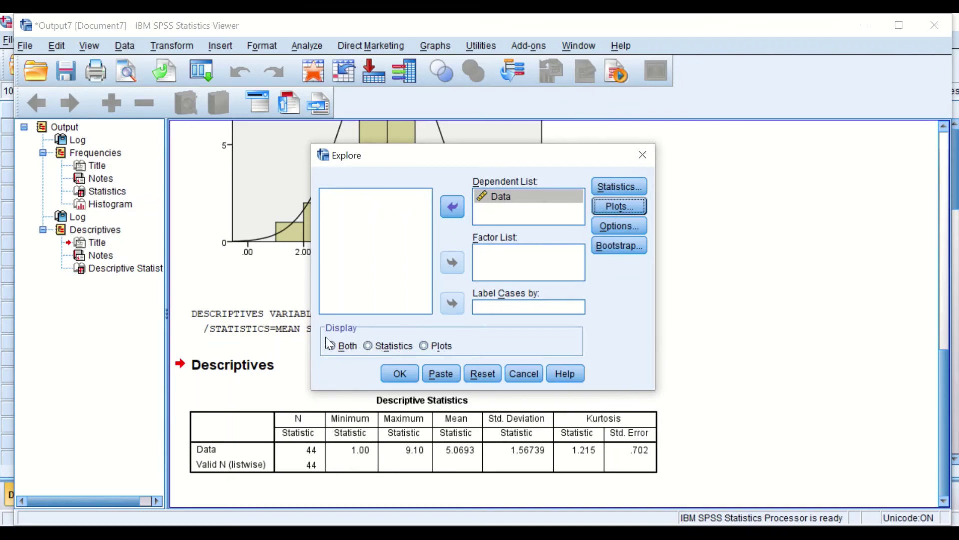
left_click(400, 374)
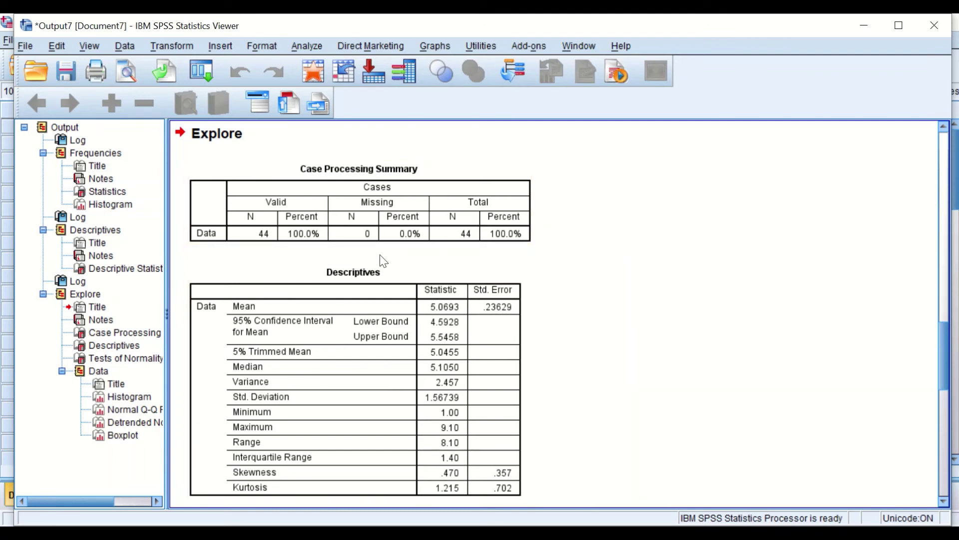
scroll(554, 279, "down", 3)
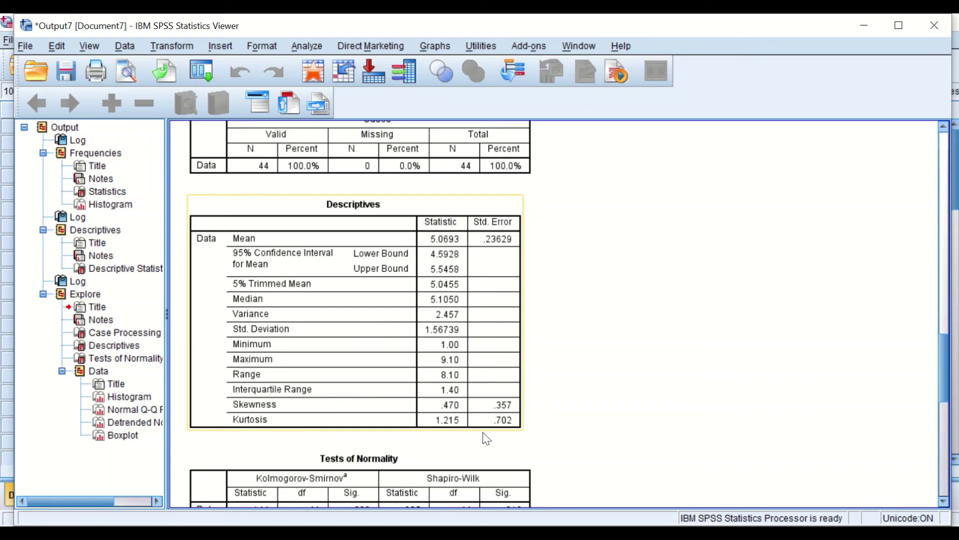
left_click(443, 458)
left_click(368, 434)
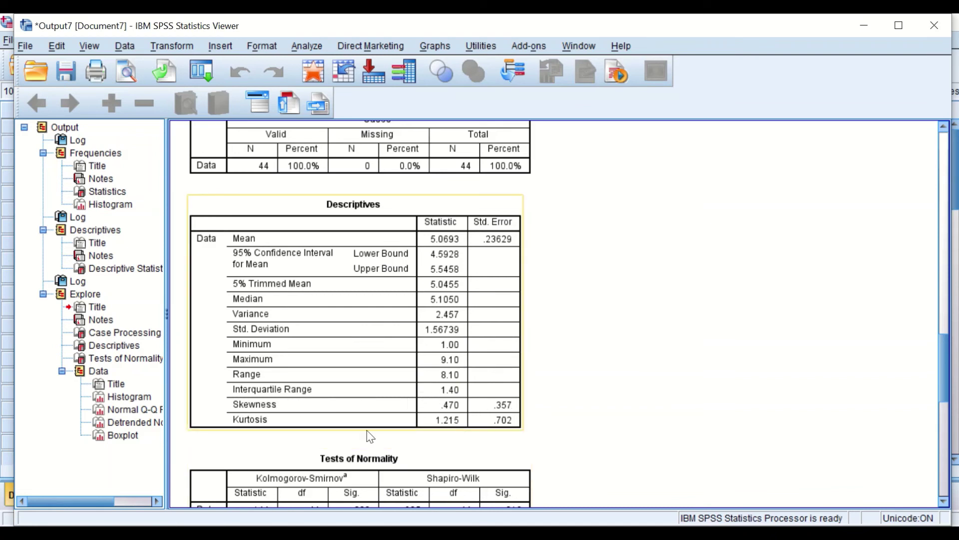
scroll(515, 417, "down", 2)
left_click(517, 416)
left_click(530, 384)
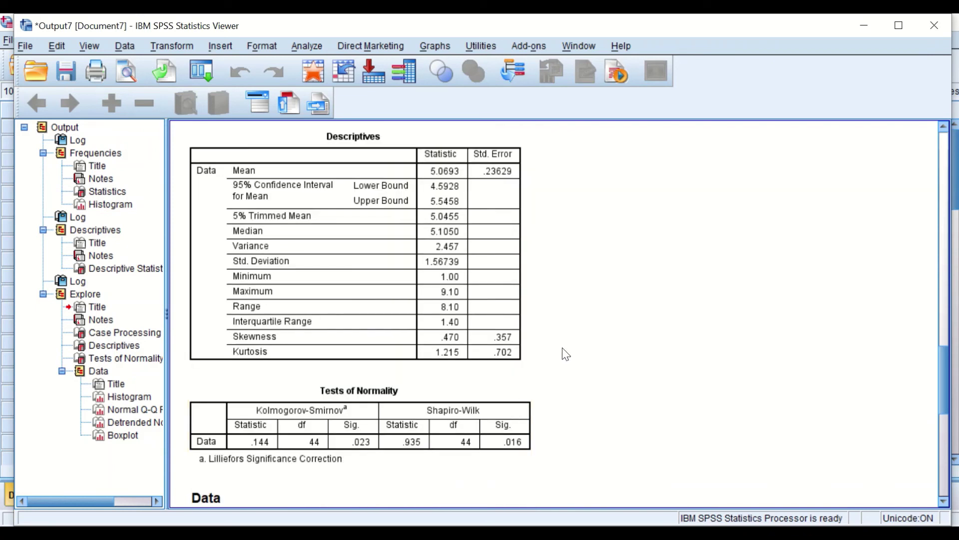
scroll(594, 363, "down", 4)
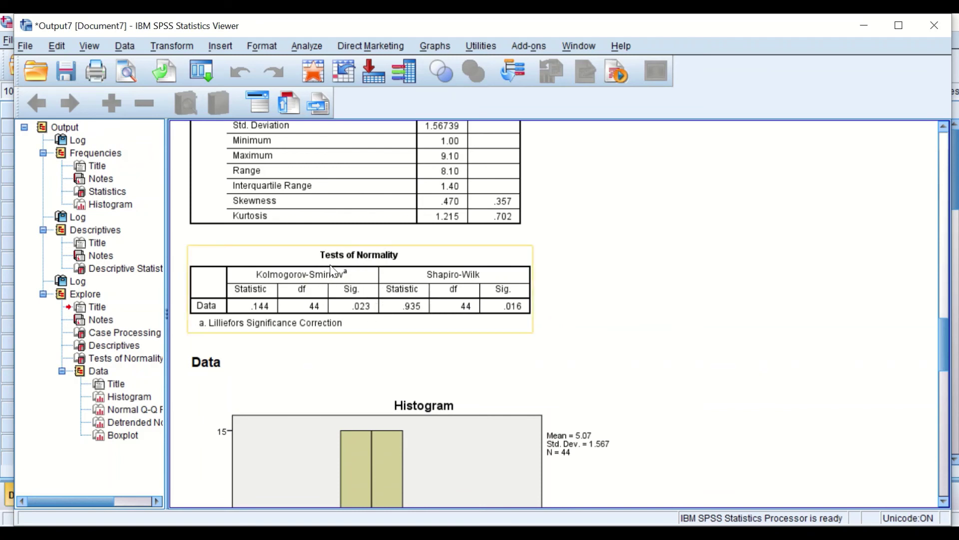
left_click(403, 295)
scroll(403, 295, "down", 4)
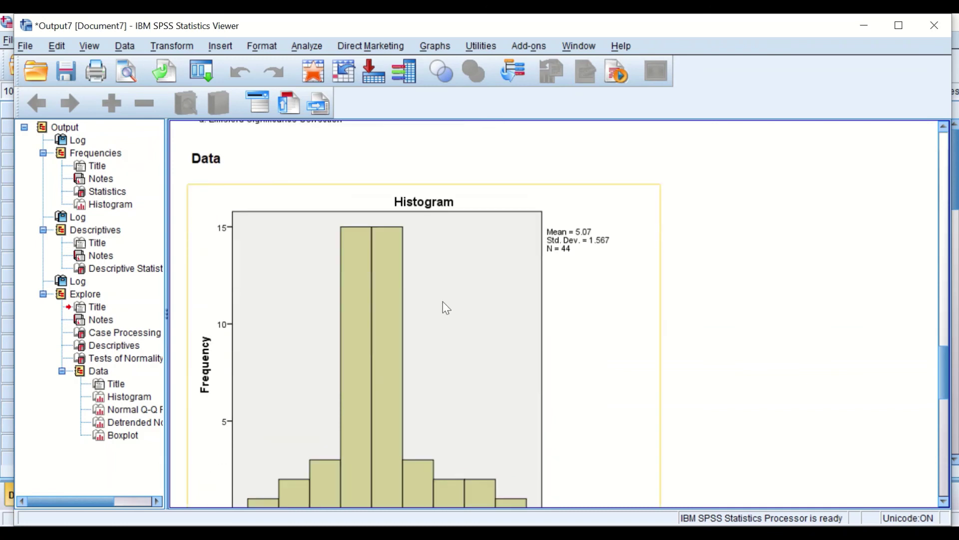
left_click(518, 375)
scroll(405, 265, "down", 1)
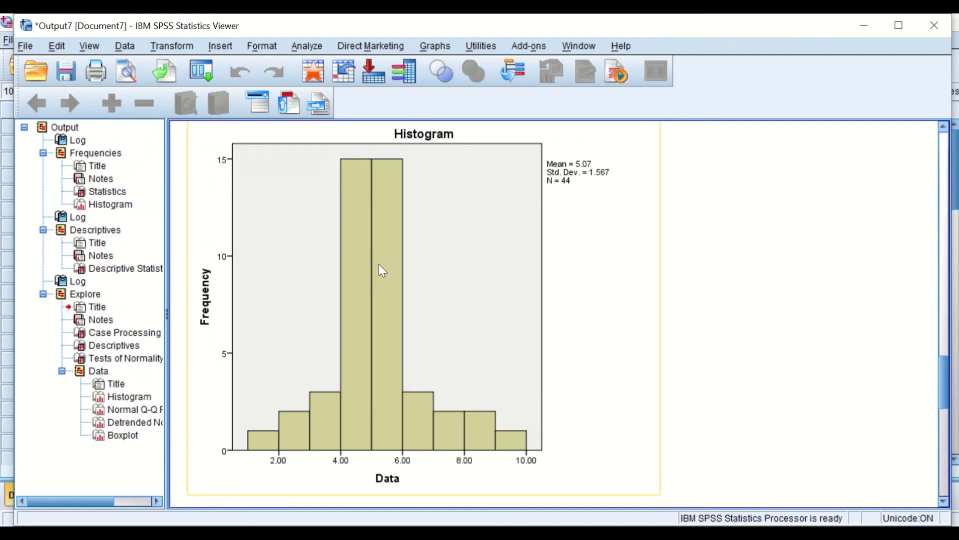
- Add a normal distribution curve to the Explore histogram in the Chart Editor, then close it
double_click(379, 278)
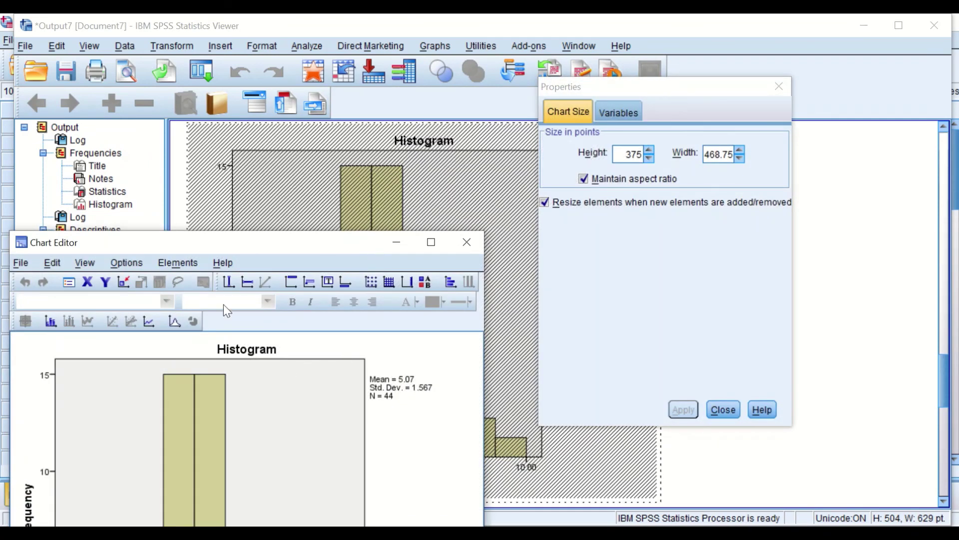
left_click(176, 264)
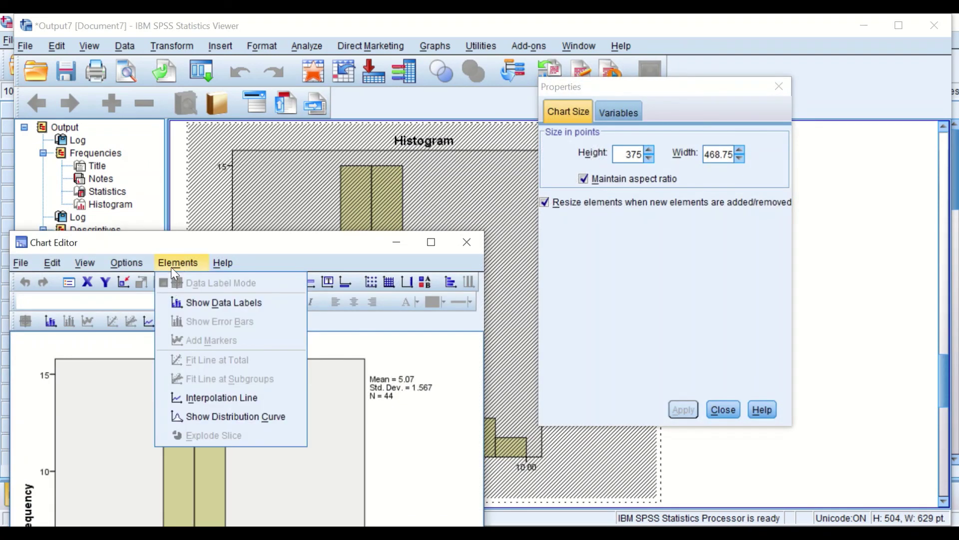
left_click(197, 420)
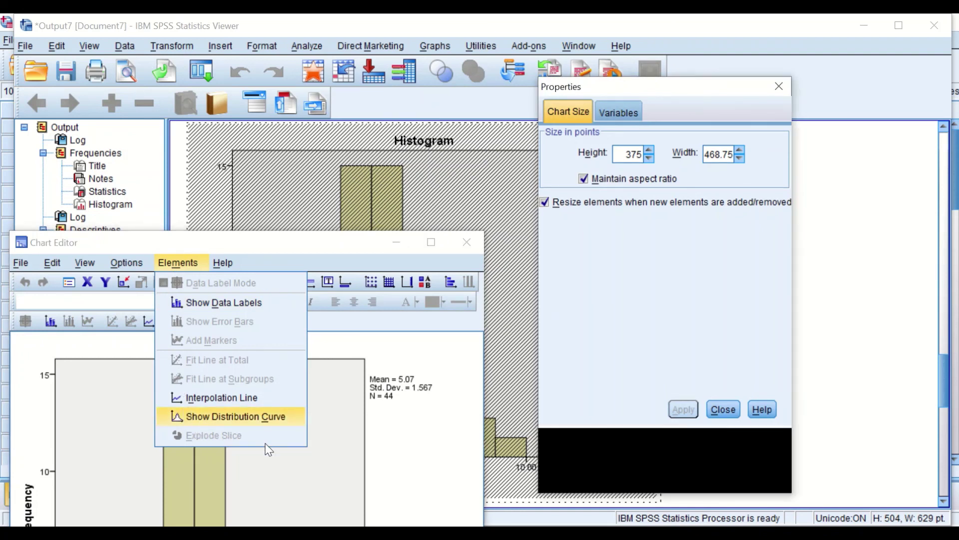
left_click(466, 242)
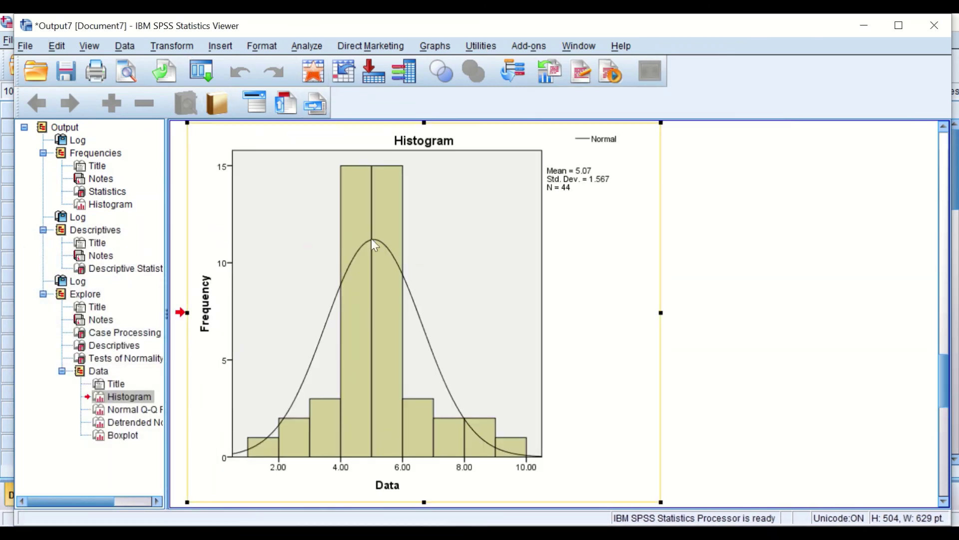
- Review the Q-Q plots and boxplot, then open the Analyze > Descriptive Statistics menu
scroll(403, 280, "down", 3)
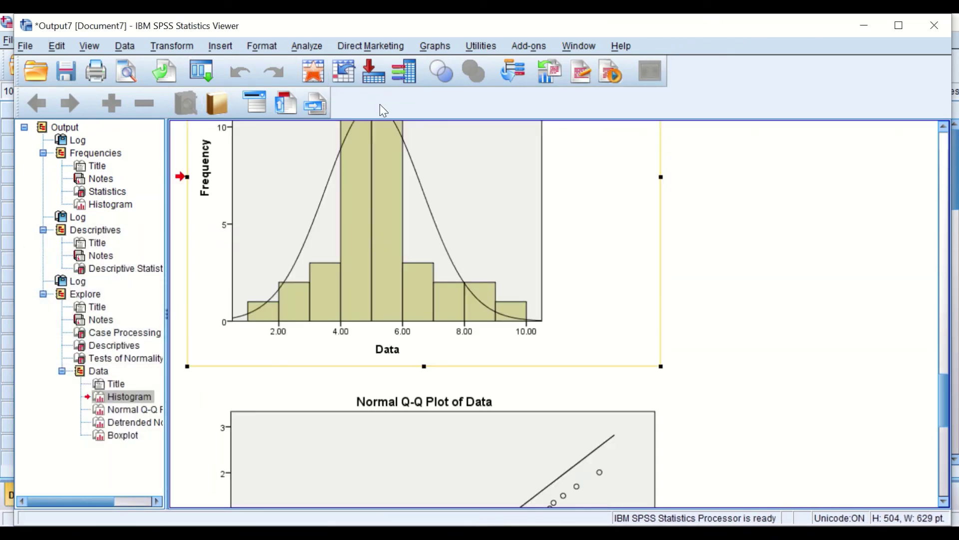
scroll(459, 235, "up", 5)
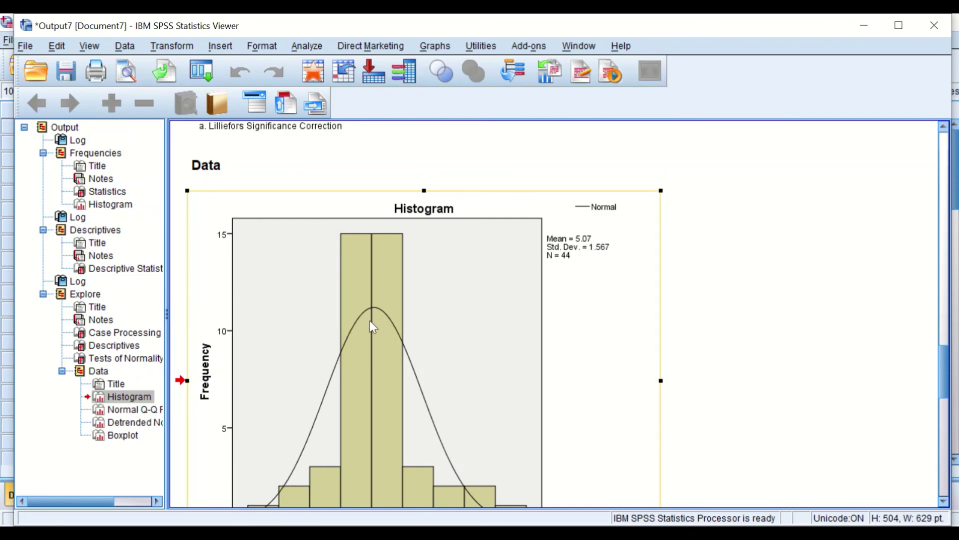
scroll(360, 252, "down", 5)
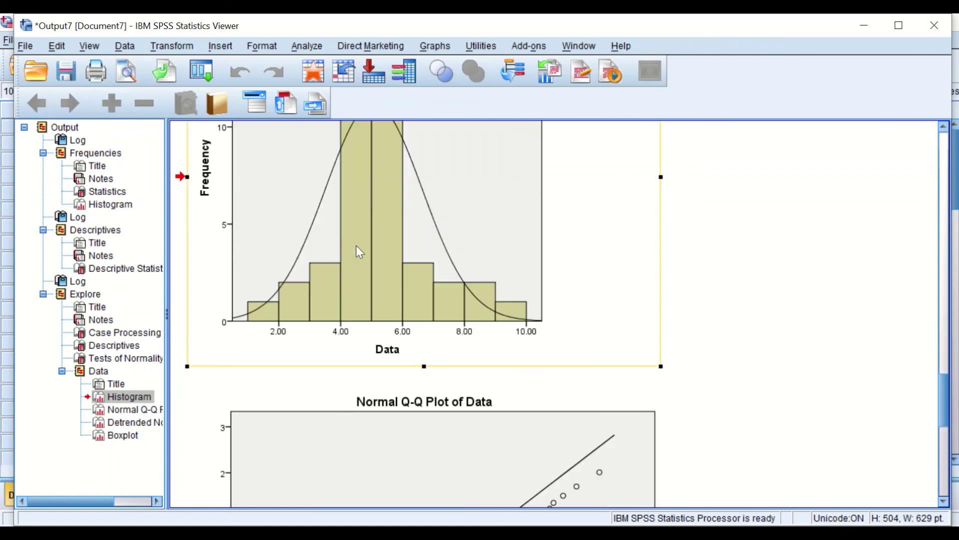
scroll(479, 262, "down", 3)
scroll(533, 268, "down", 8)
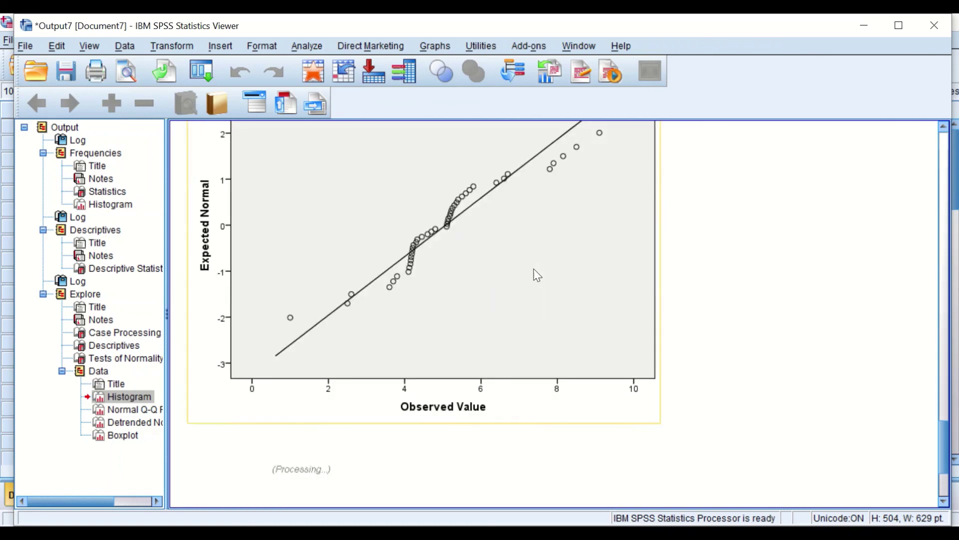
scroll(532, 264, "down", 7)
scroll(532, 264, "down", 1)
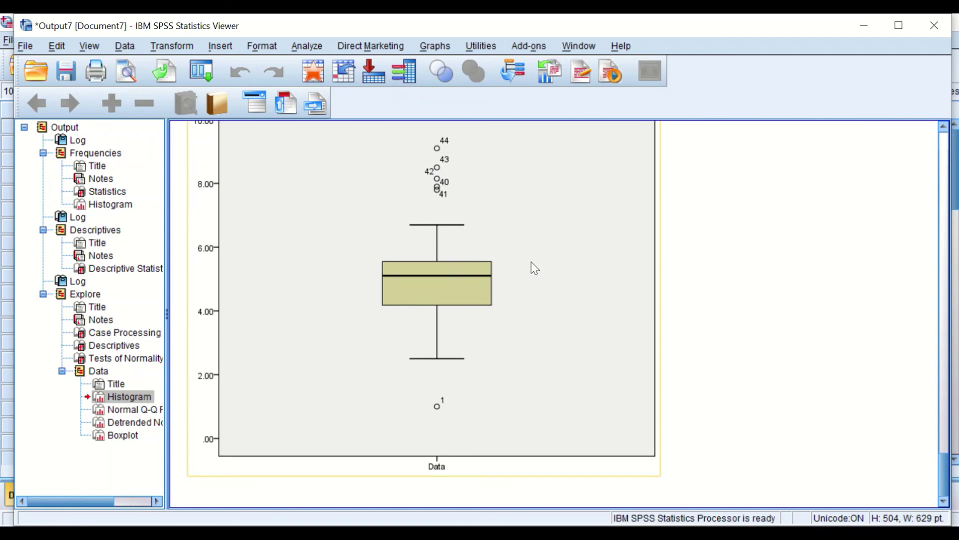
scroll(575, 287, "up", 20)
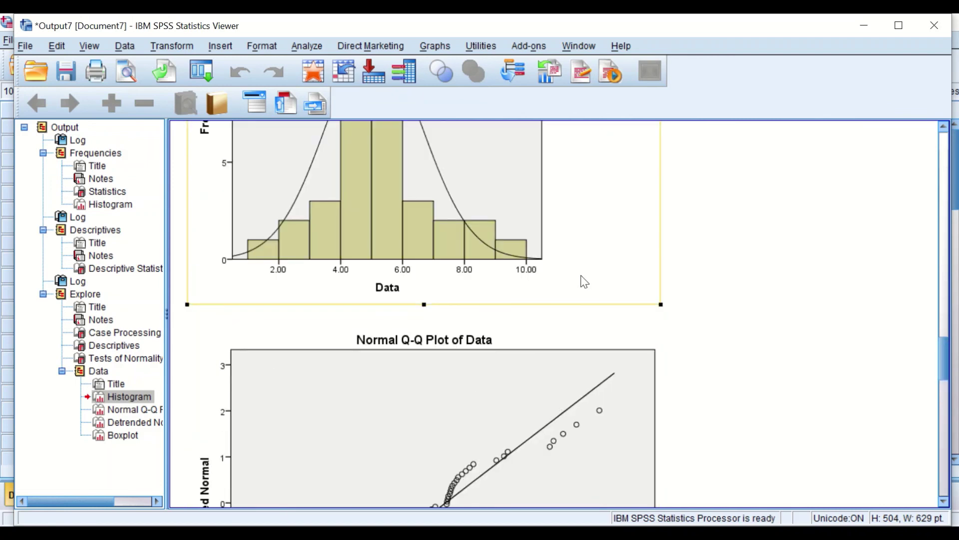
scroll(589, 289, "up", 6)
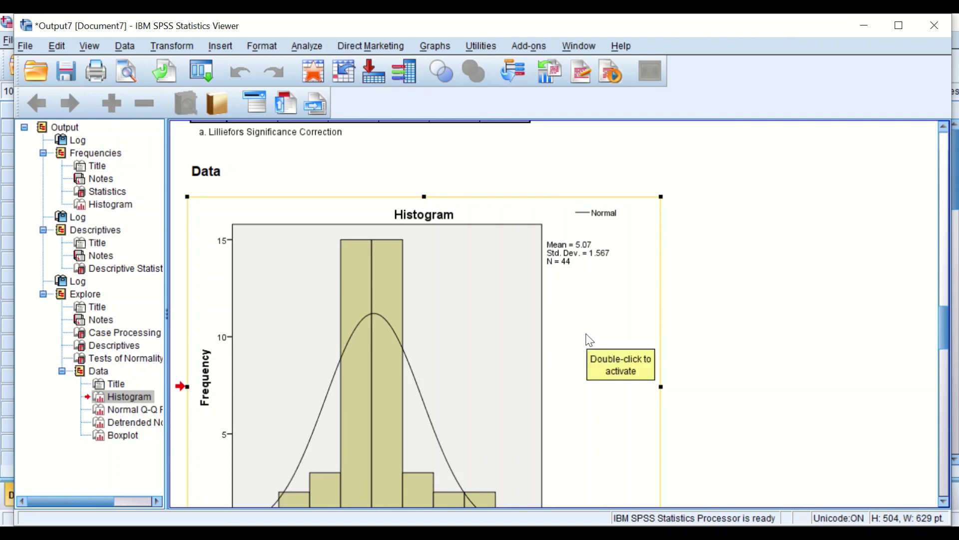
left_click(296, 46)
mouse_move(309, 87)
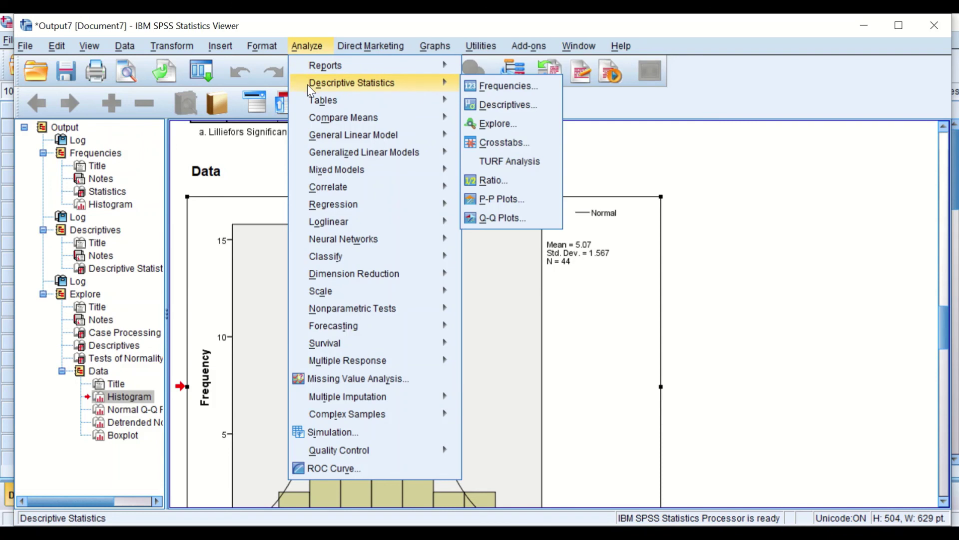